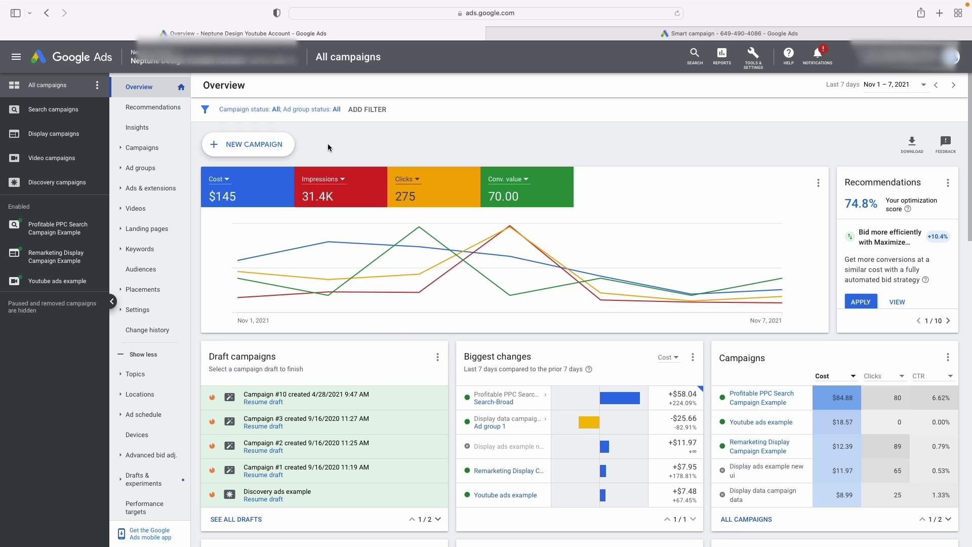
- Bring up the Smart campaign tab's 'What do you want to promote?' page, which recommends Your Business Profile
click(623, 36)
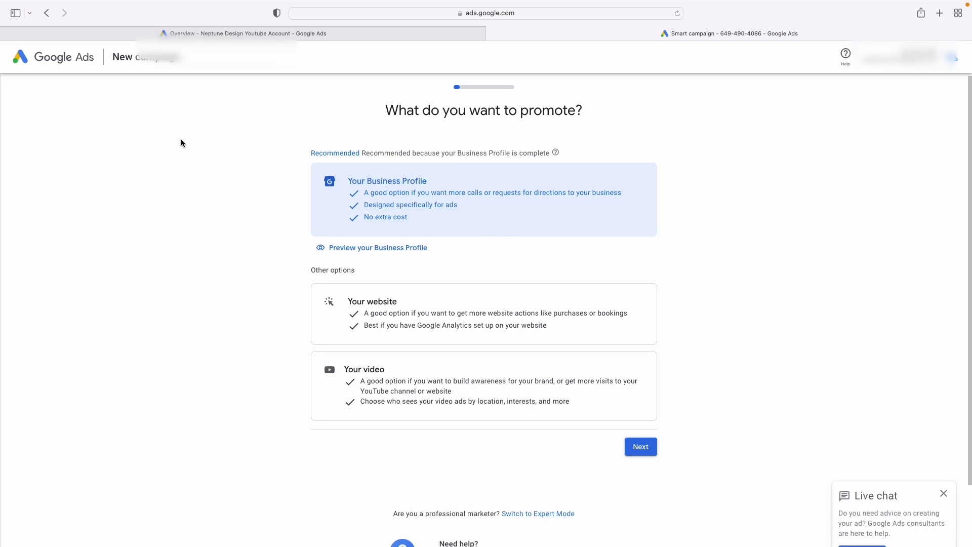
- Switch campaign creation to Expert Mode to reveal goals like Sales, Leads and Website traffic
scroll(536, 466, down, 3)
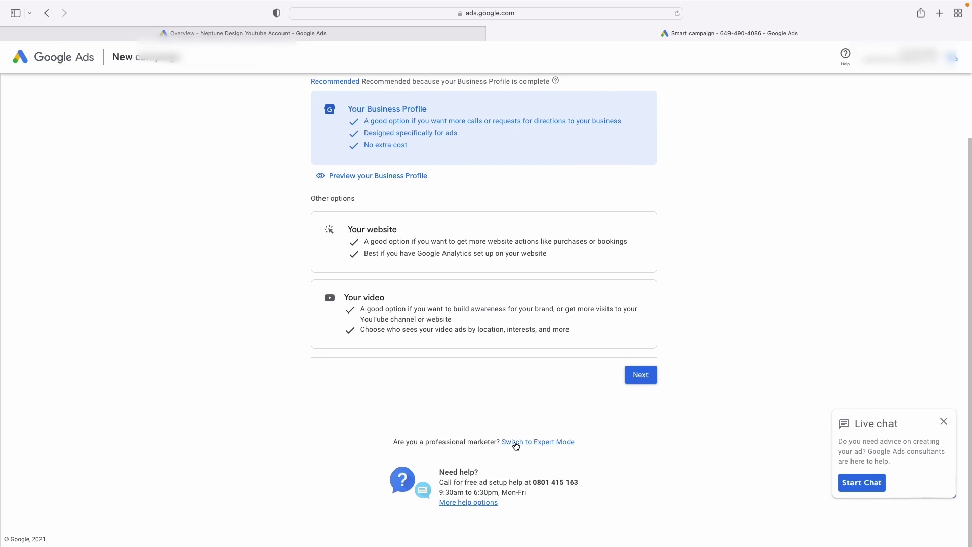
click(515, 442)
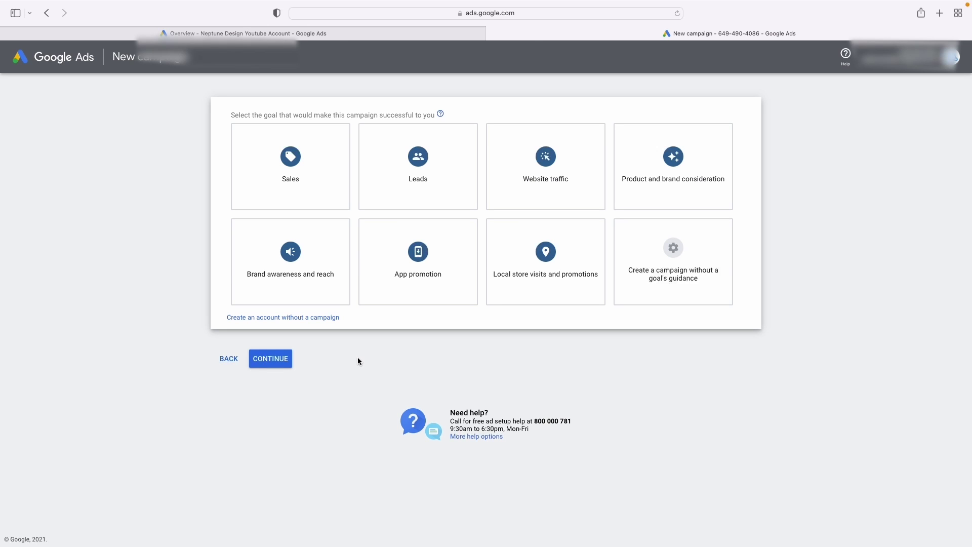
- Create the account without a campaign, declining tips and offers, and enter the Neptune Homepage account
click(293, 318)
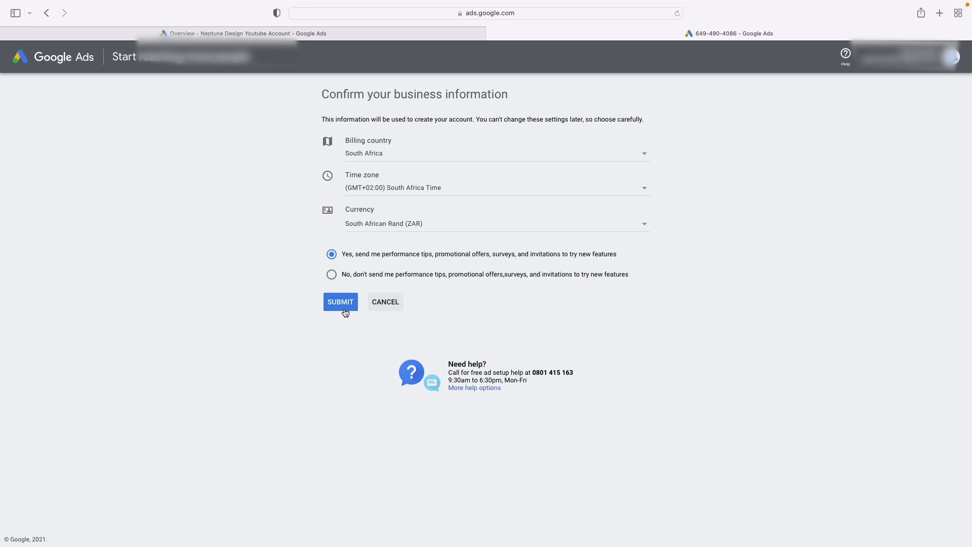
click(332, 274)
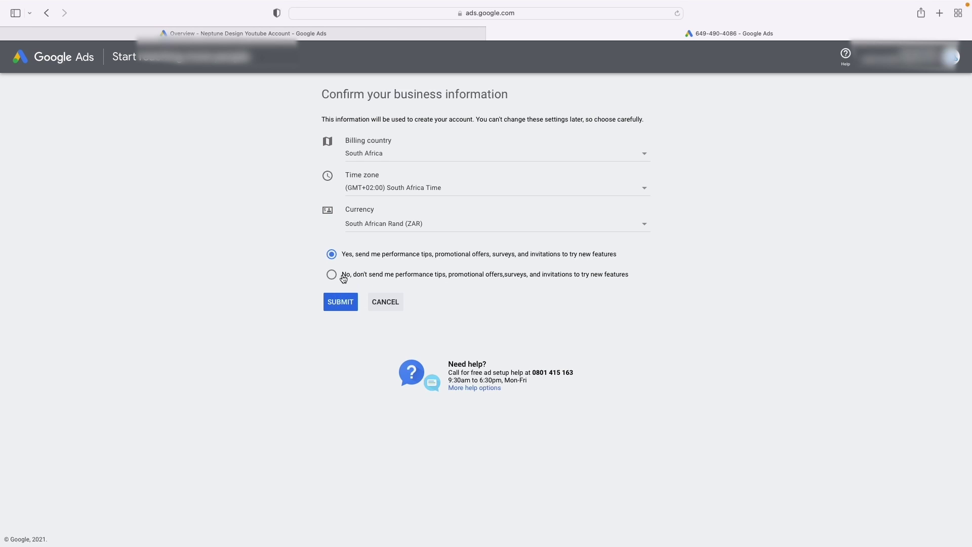
click(338, 302)
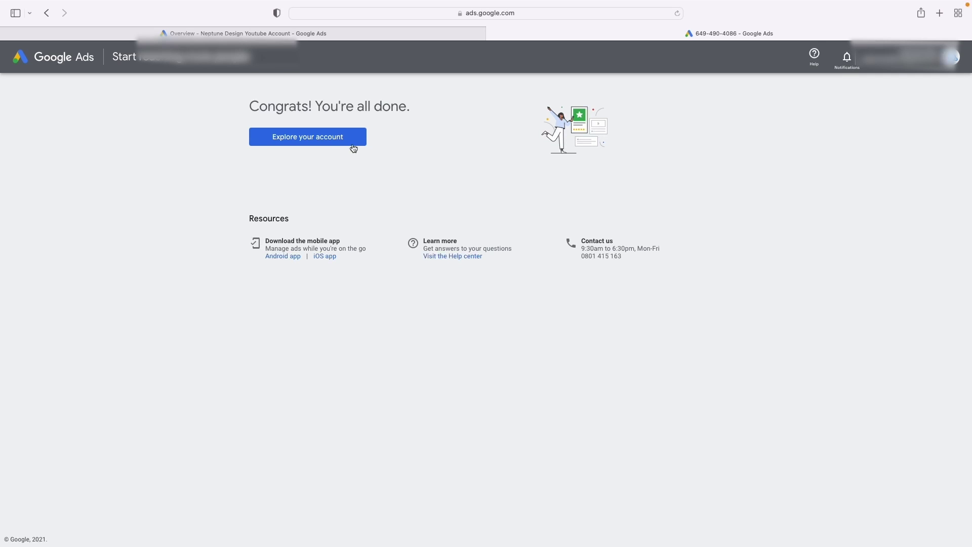
click(330, 137)
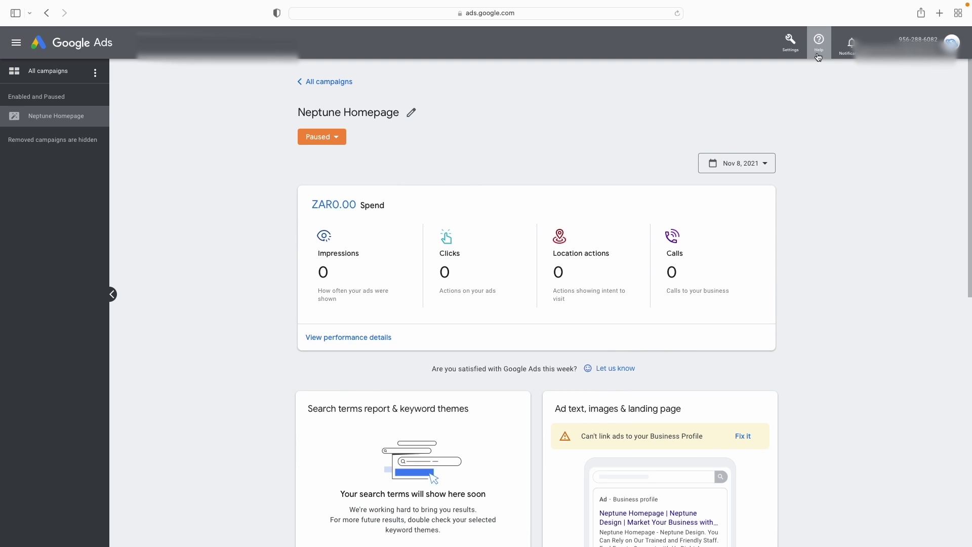
- Switch the account to Expert Mode from the Settings menu, showing All campaigns with drafts
click(790, 41)
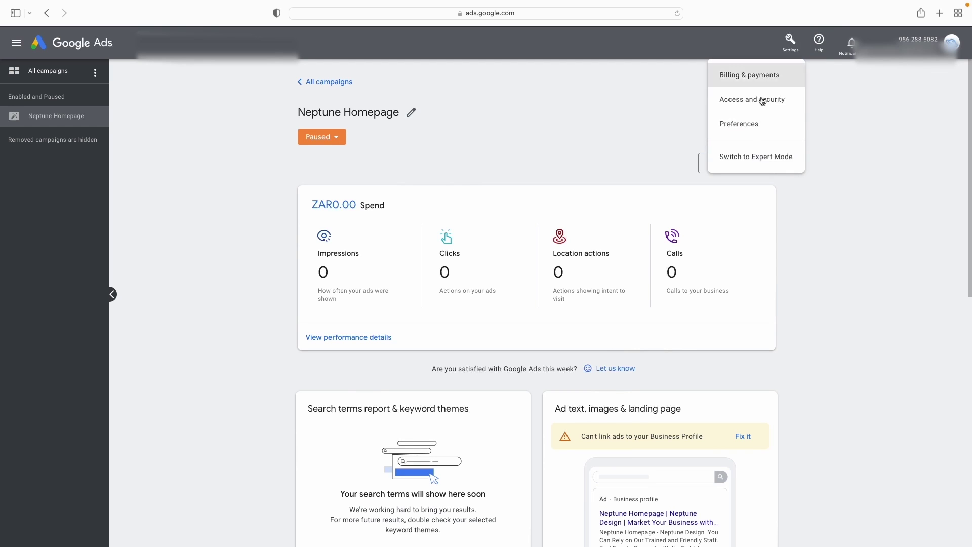
click(753, 157)
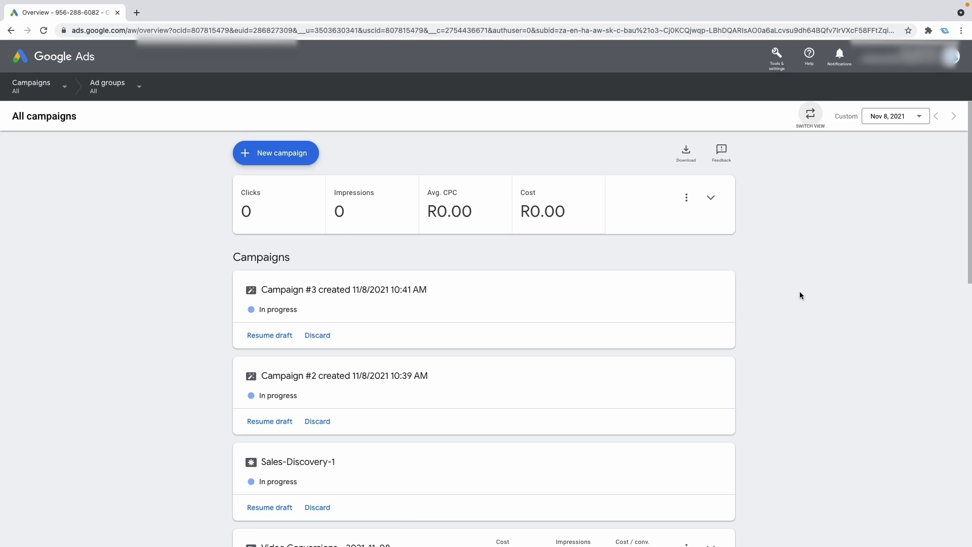
- Change All campaigns to the detailed overview and expand the campaign-type sidebar to Smart campaigns
scroll(546, 267, down, 9)
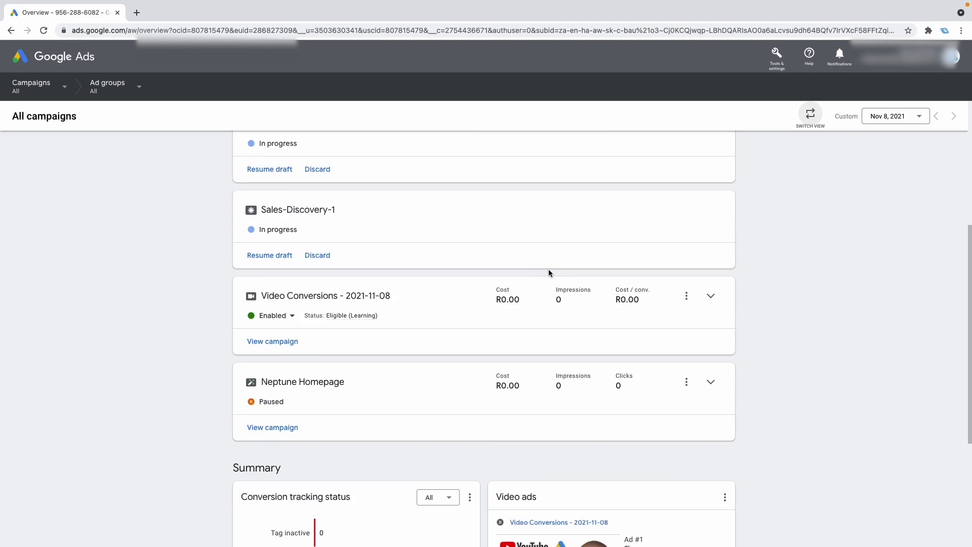
scroll(435, 311, up, 9)
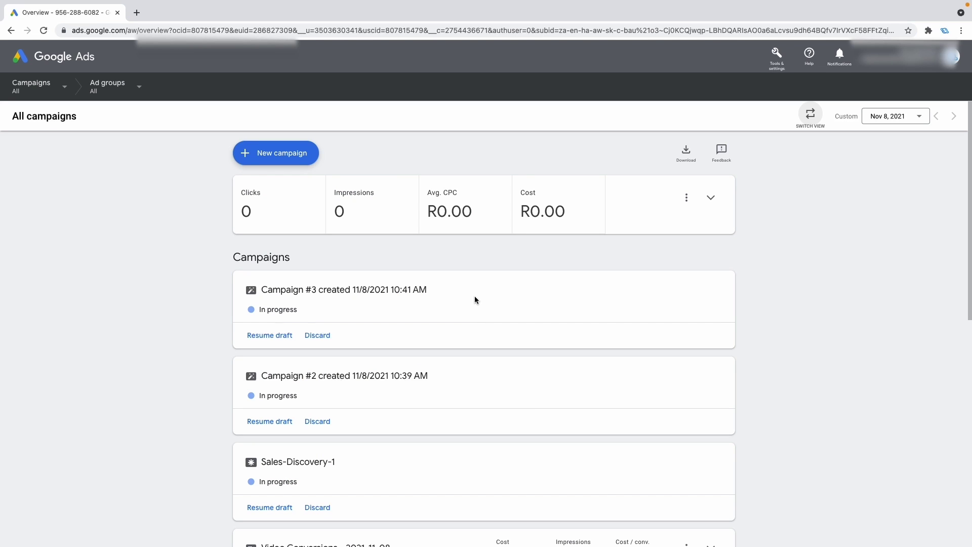
click(811, 118)
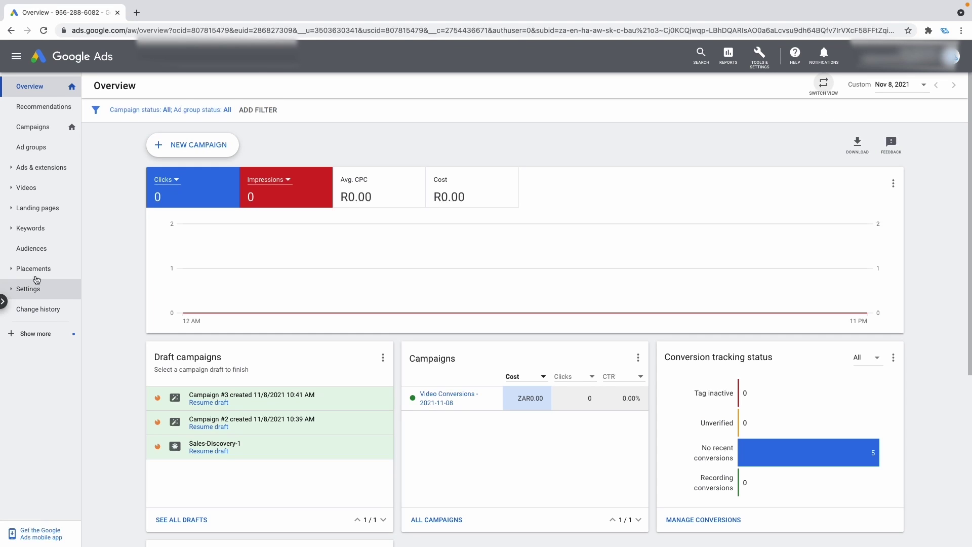
click(4, 303)
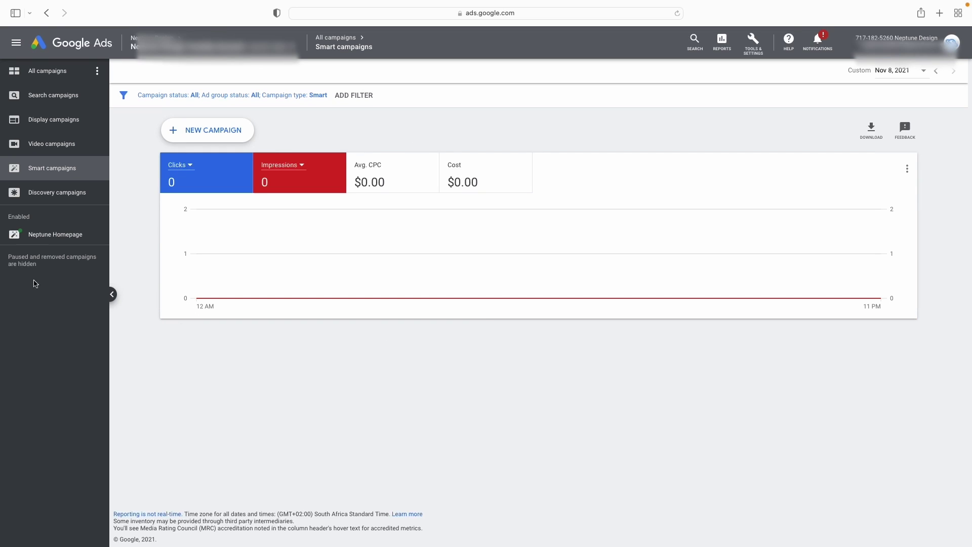
click(112, 295)
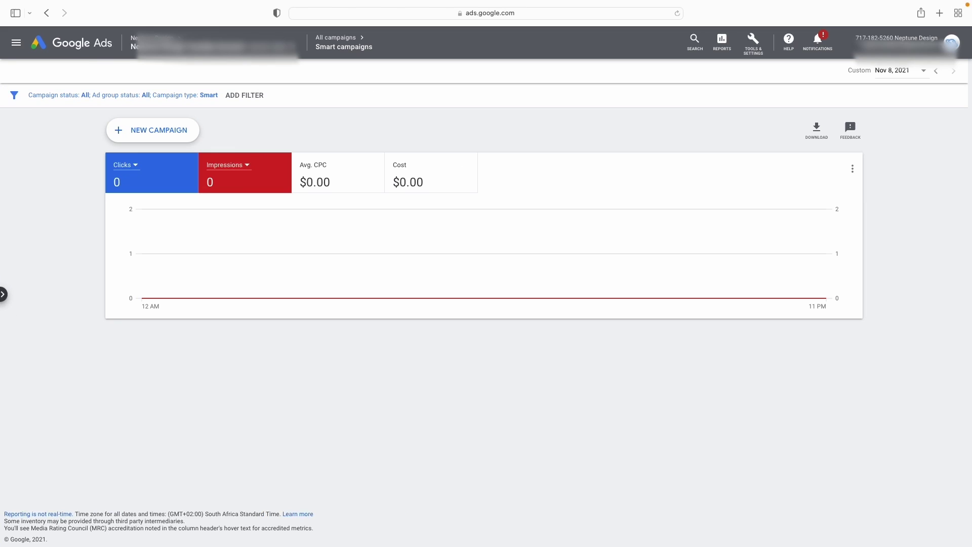
click(3, 294)
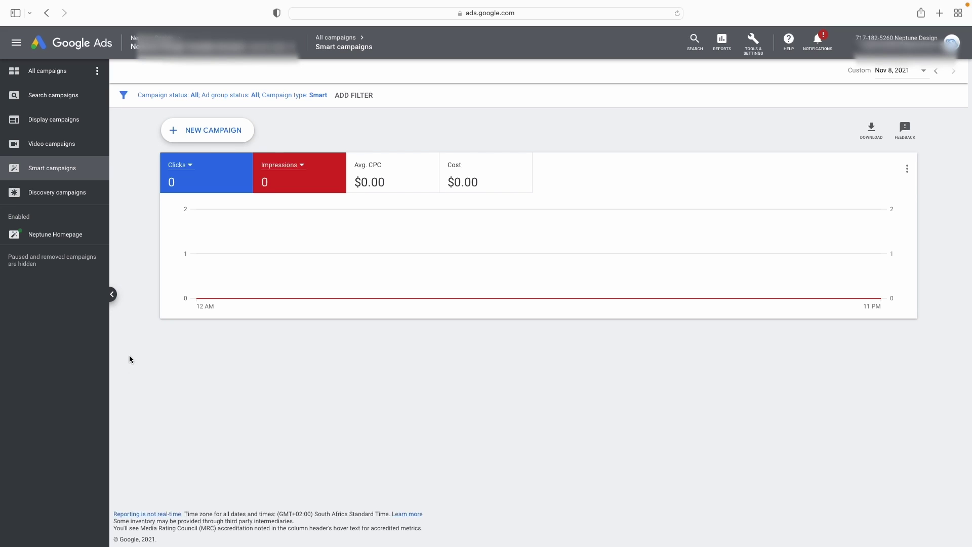
click(66, 101)
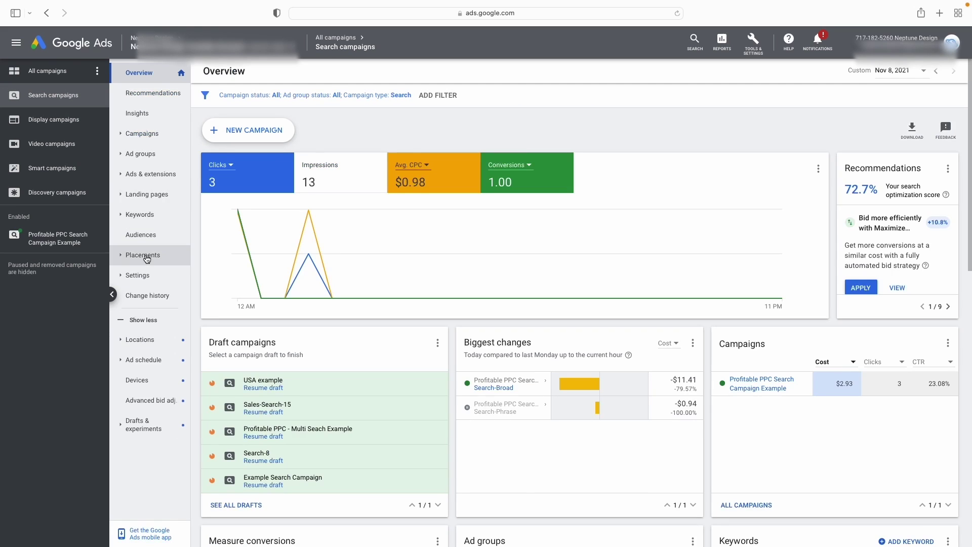
click(67, 121)
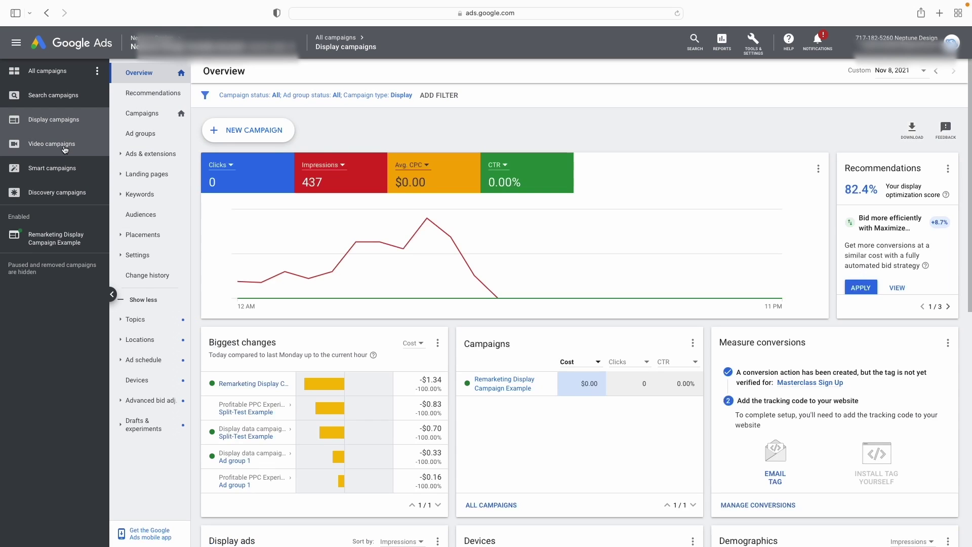
click(65, 146)
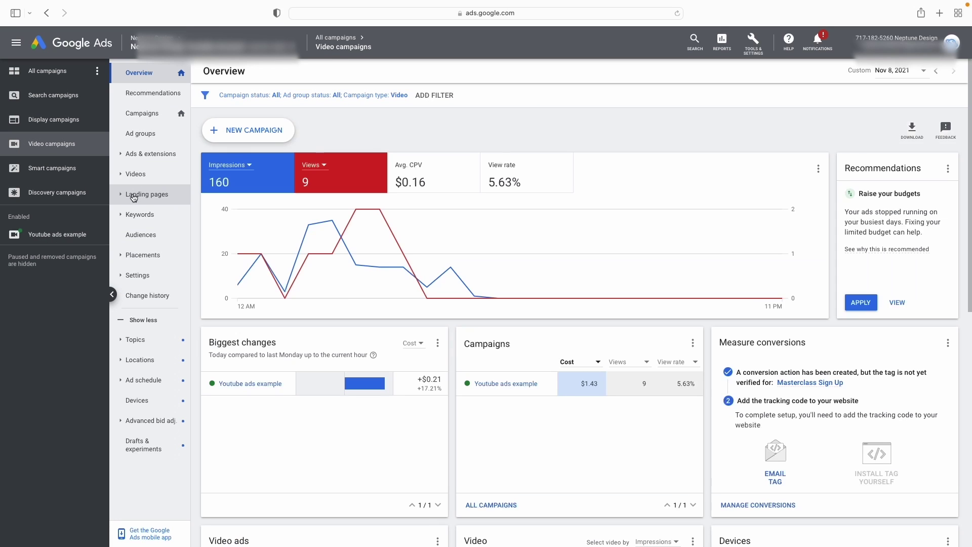
click(43, 197)
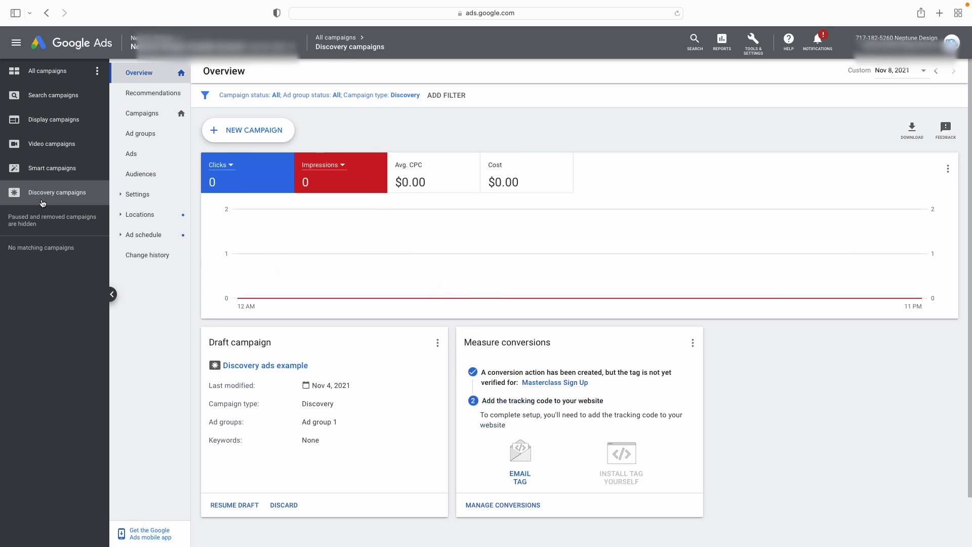
click(85, 169)
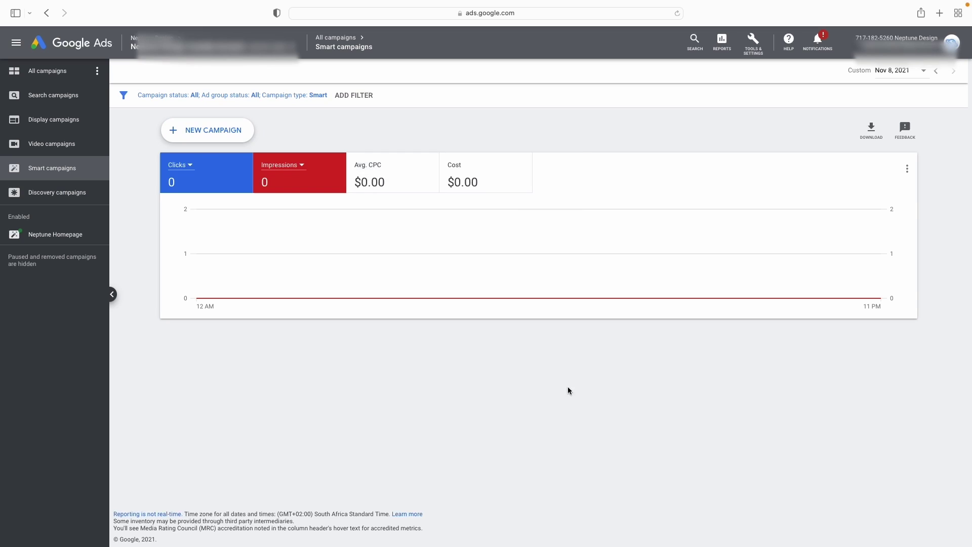
- Show the Search campaigns overview for Oct 20 – Nov 20, 2021 ($179 cost, 3.2K impressions)
click(595, 375)
click(14, 174)
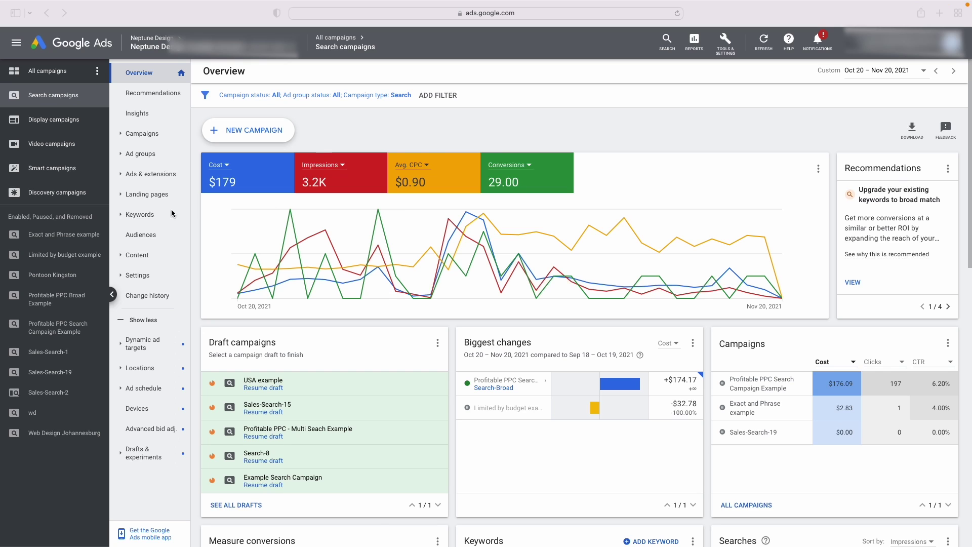
- Open the Search Keywords table and bring up its Modify columns panel
click(143, 216)
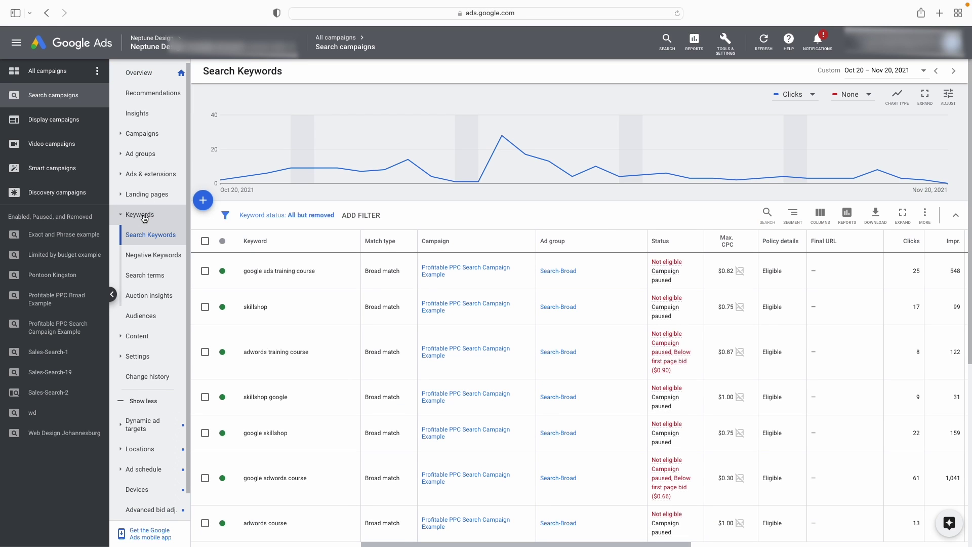
drag(526, 543, 699, 543)
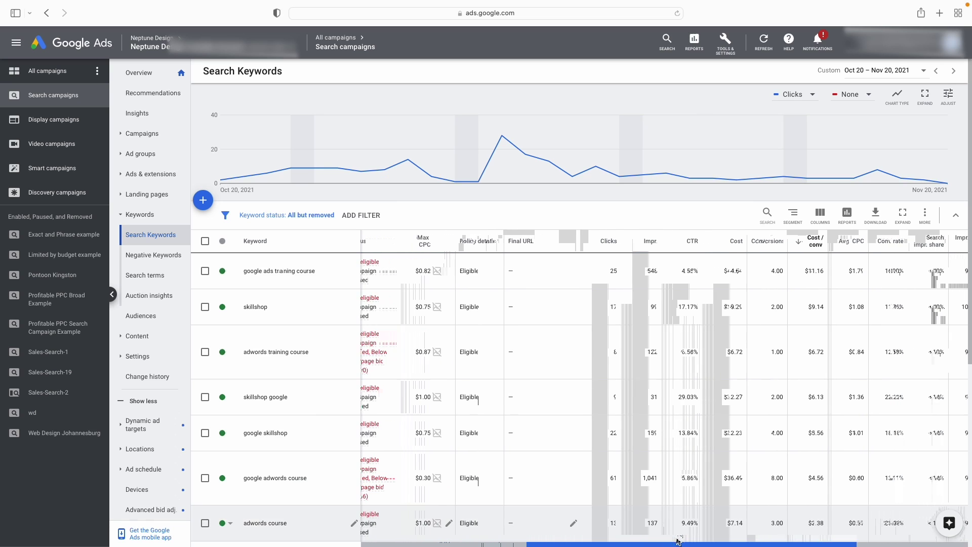
click(821, 212)
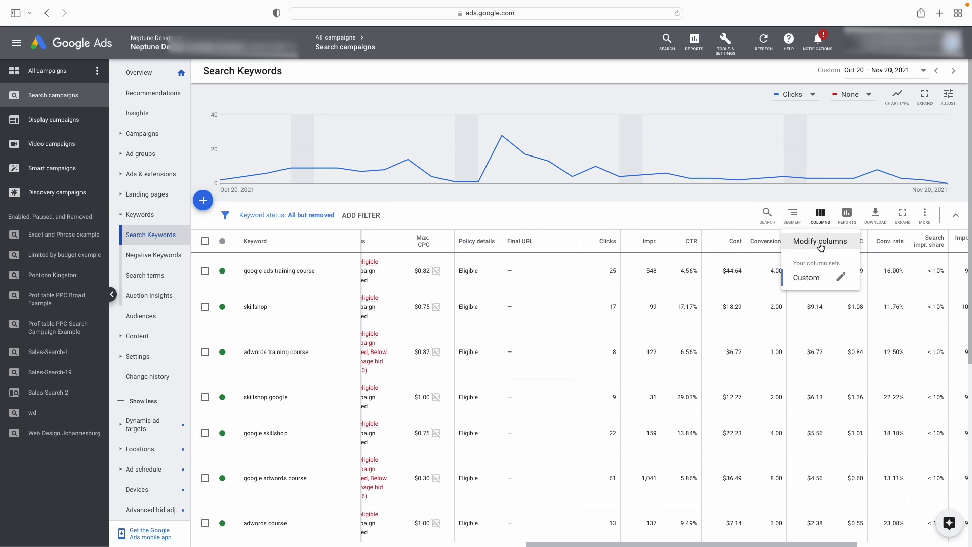
click(820, 241)
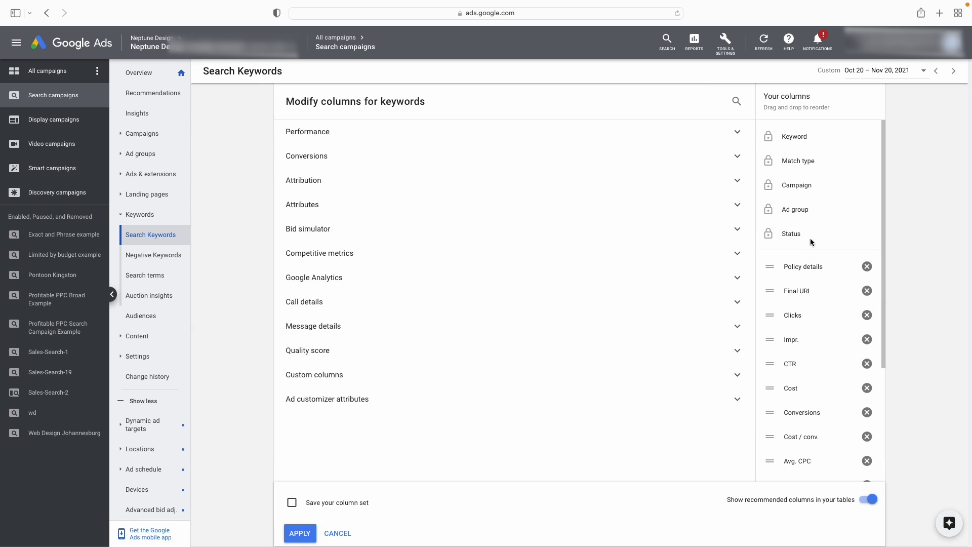
- Browse the Performance, Conversions and Google Analytics keyword metrics, then close the column editor unchanged
click(408, 136)
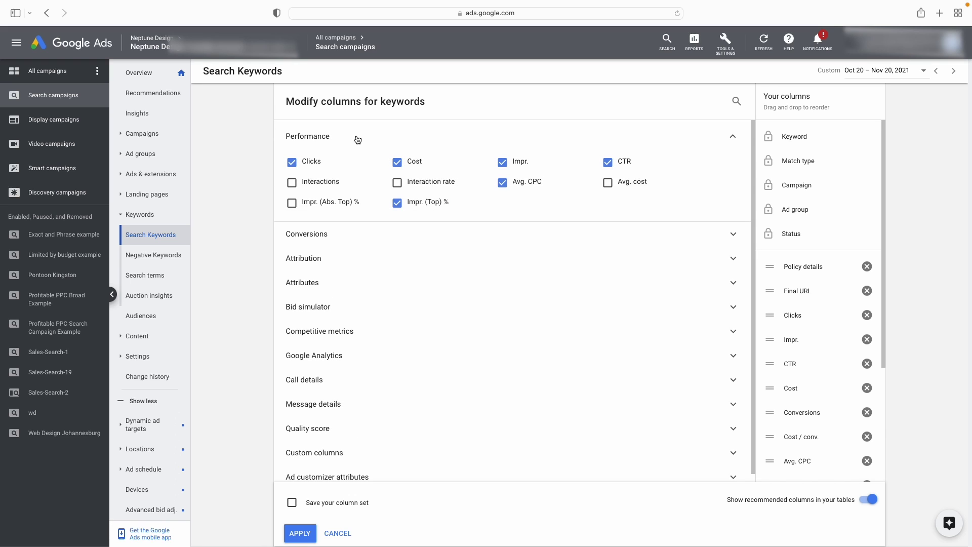
click(352, 237)
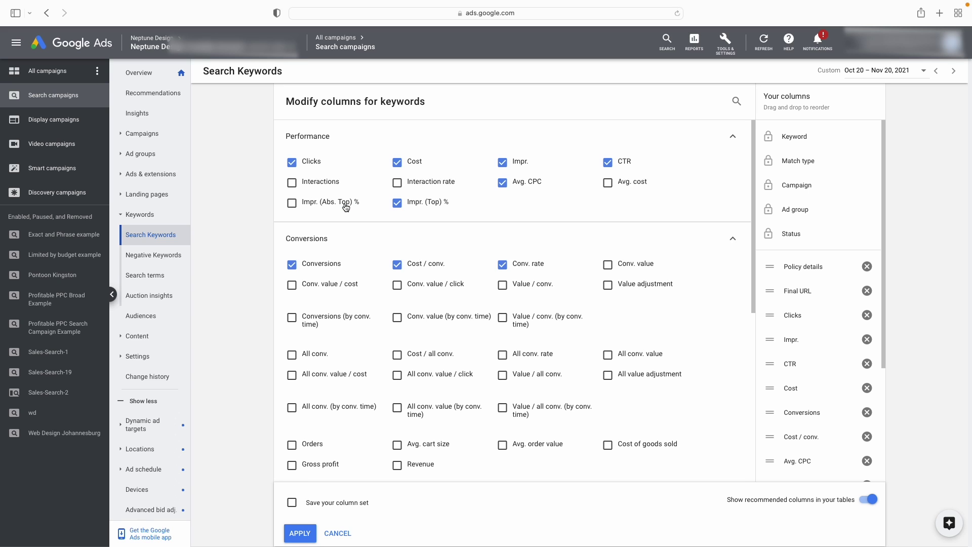
mouse_move(347, 207)
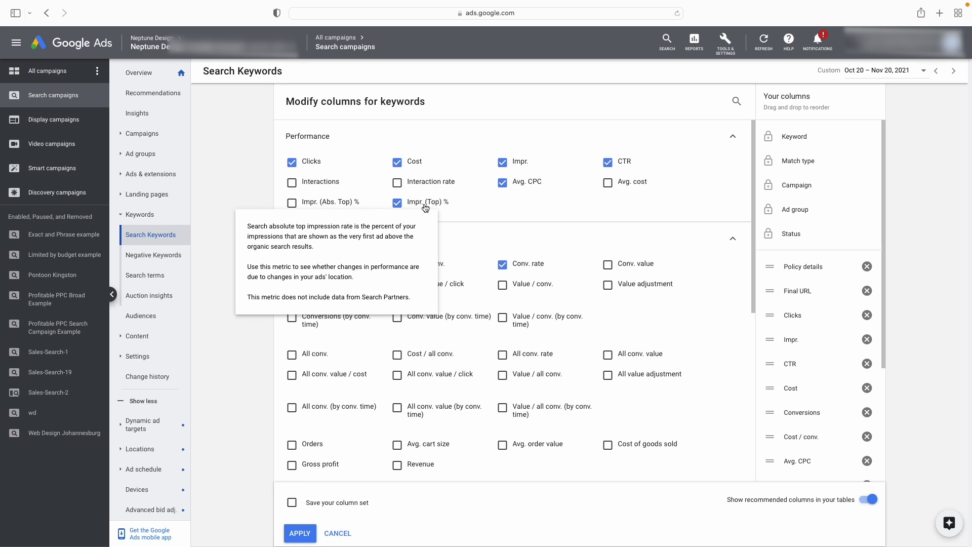
click(734, 240)
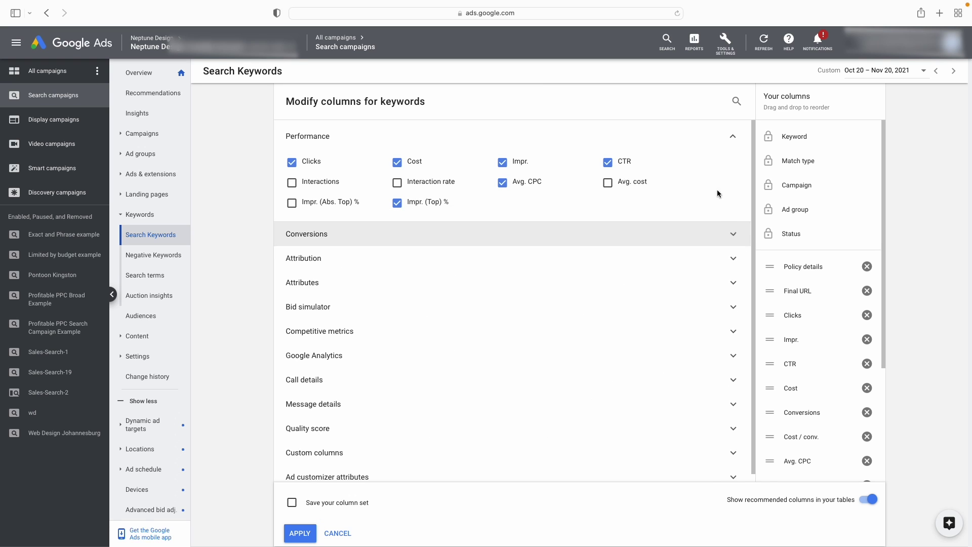
click(737, 138)
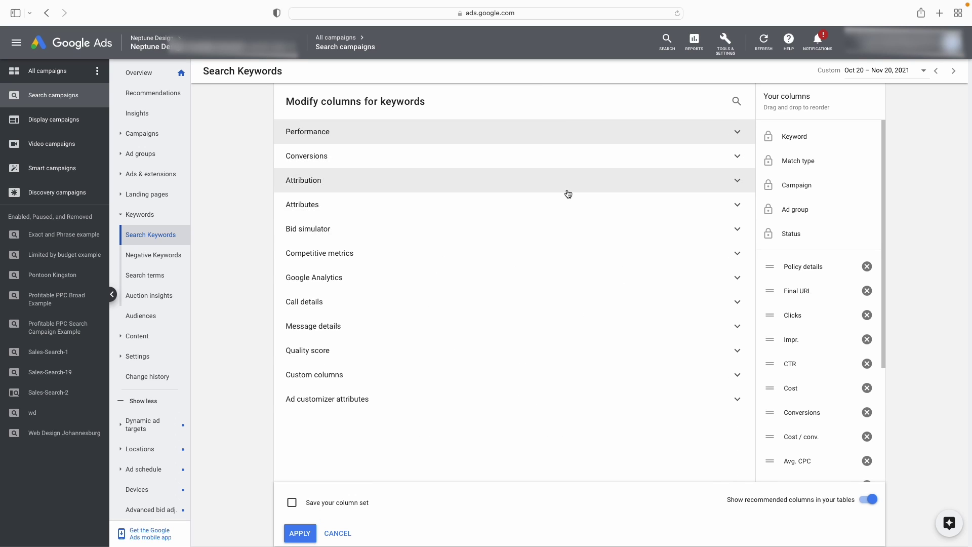
click(547, 281)
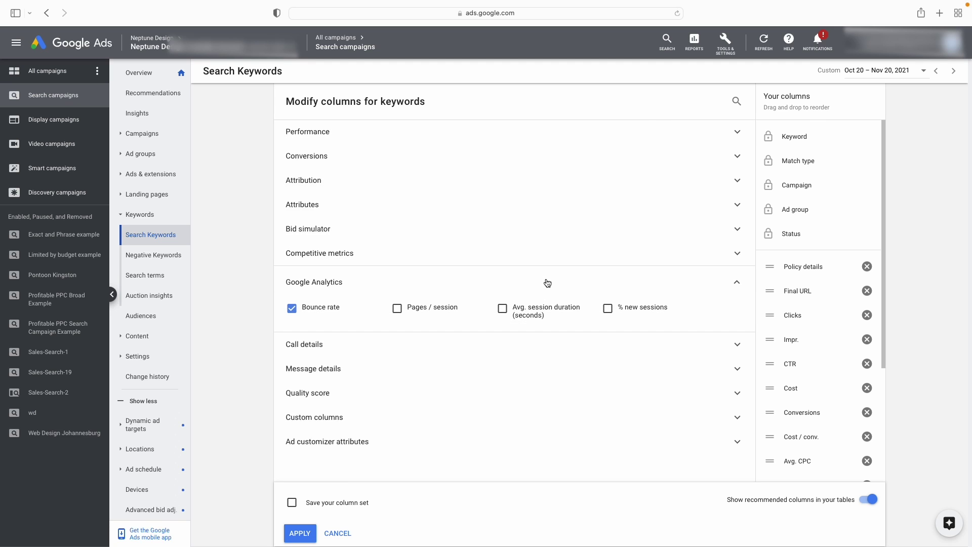
click(728, 286)
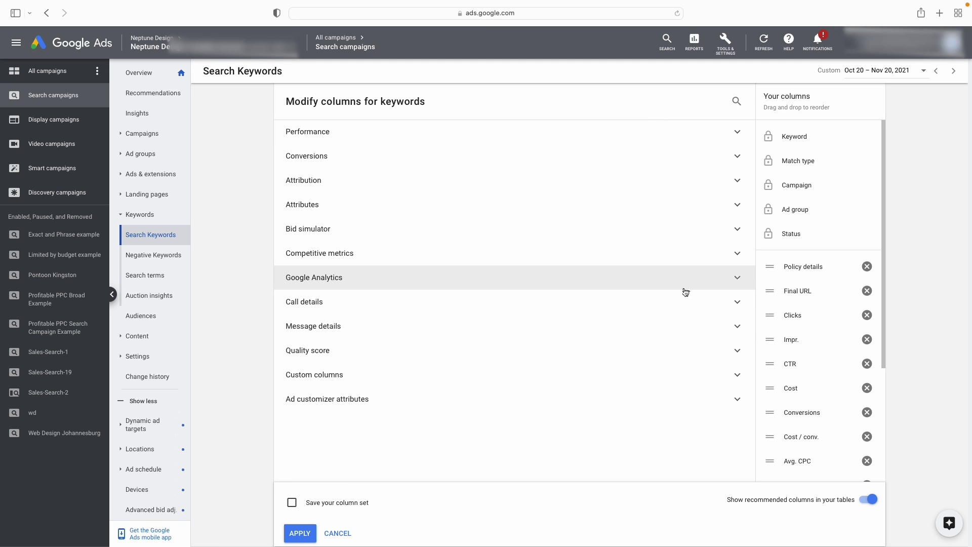
click(338, 534)
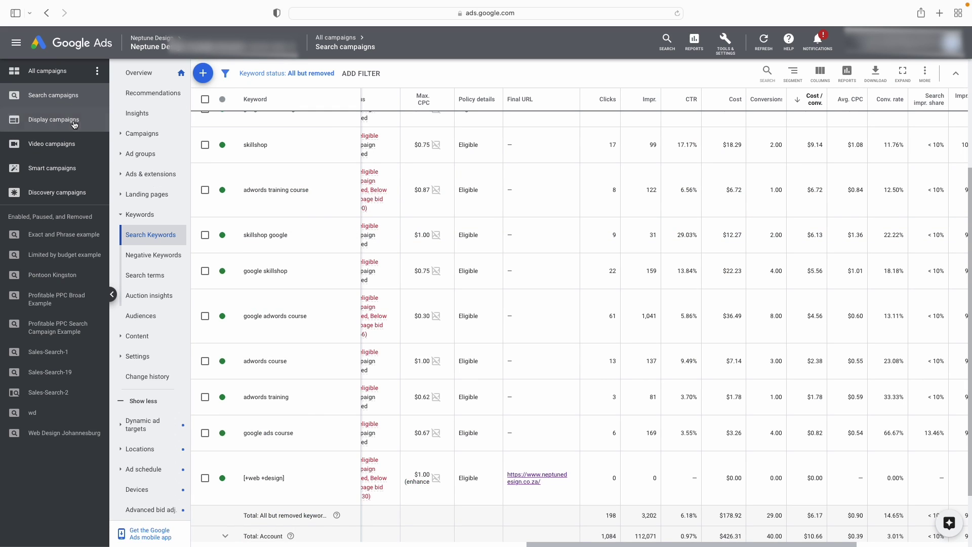
- Open the Placements 'Where ads showed' report for Display campaigns
click(74, 121)
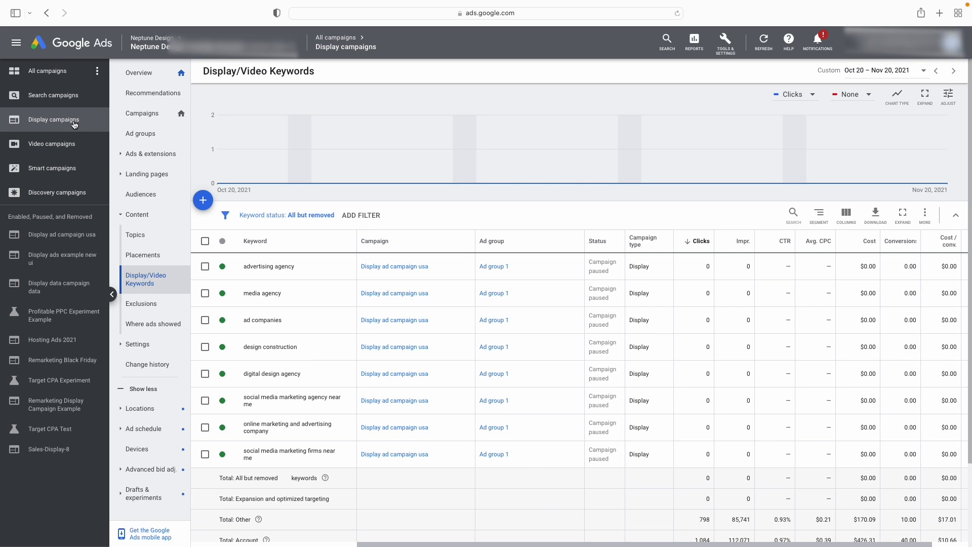
click(161, 252)
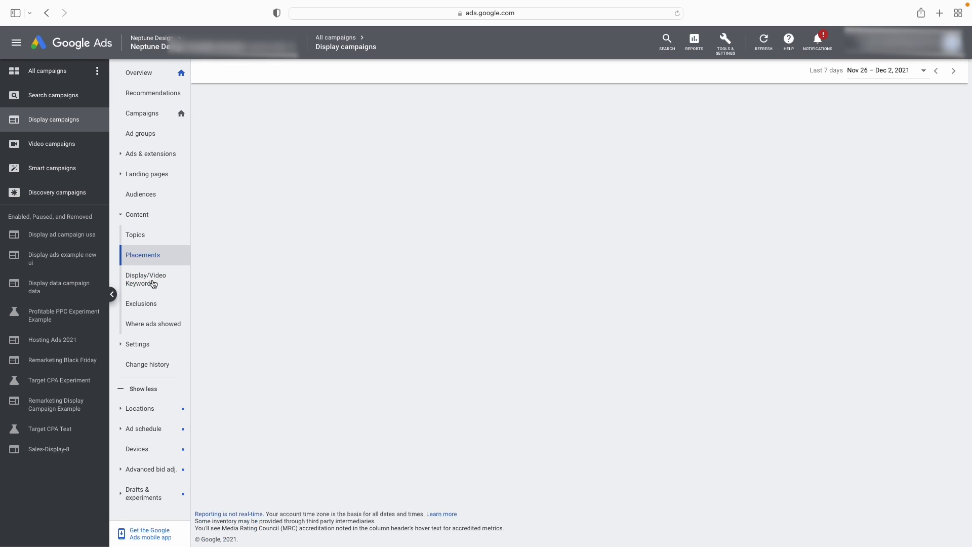
click(163, 327)
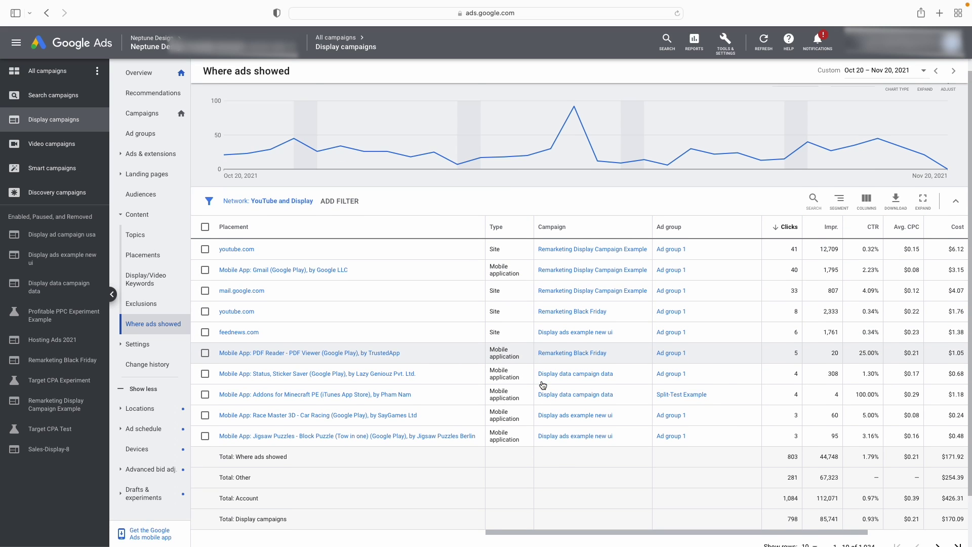
- Page through both pages of placements, then return to Search campaigns
scroll(543, 385, down, 2)
scroll(544, 386, down, 1)
click(937, 488)
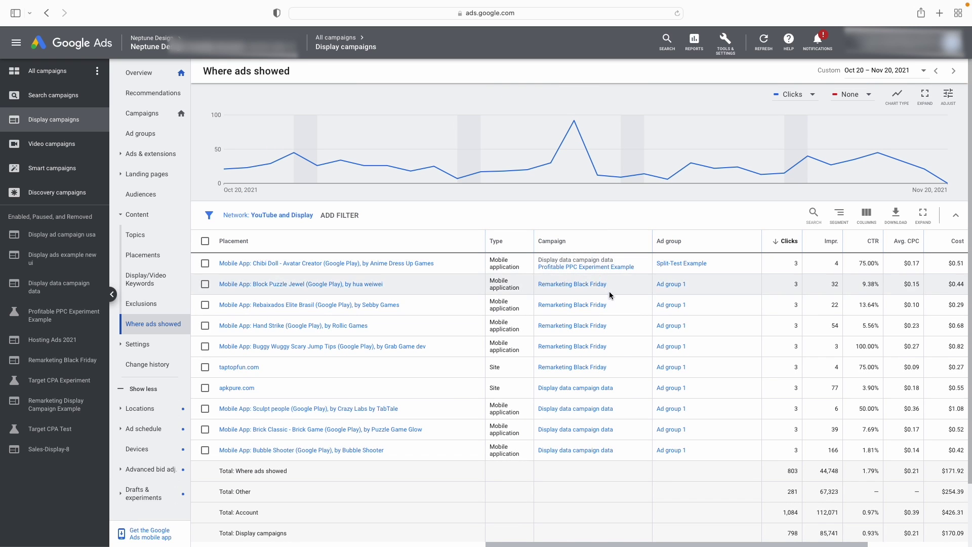
scroll(653, 435, down, 1)
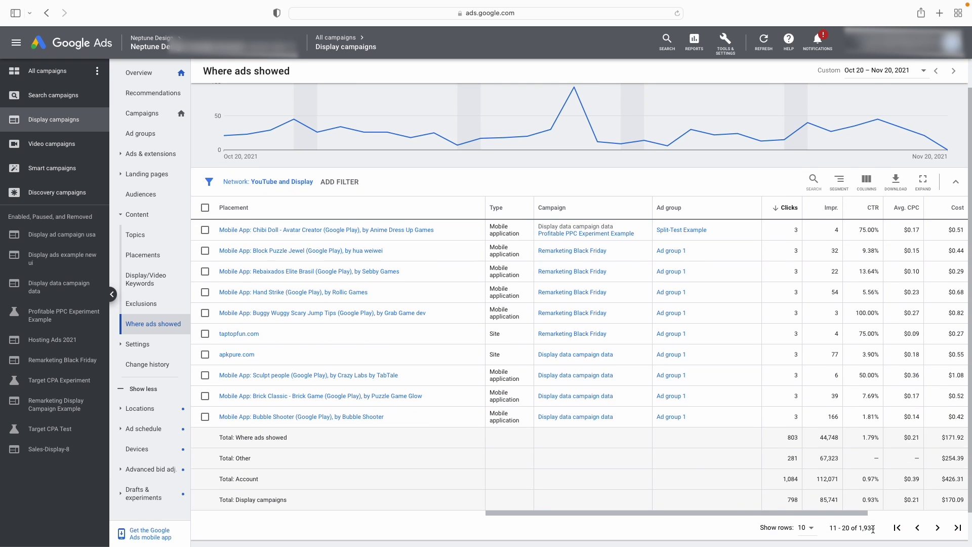
click(911, 527)
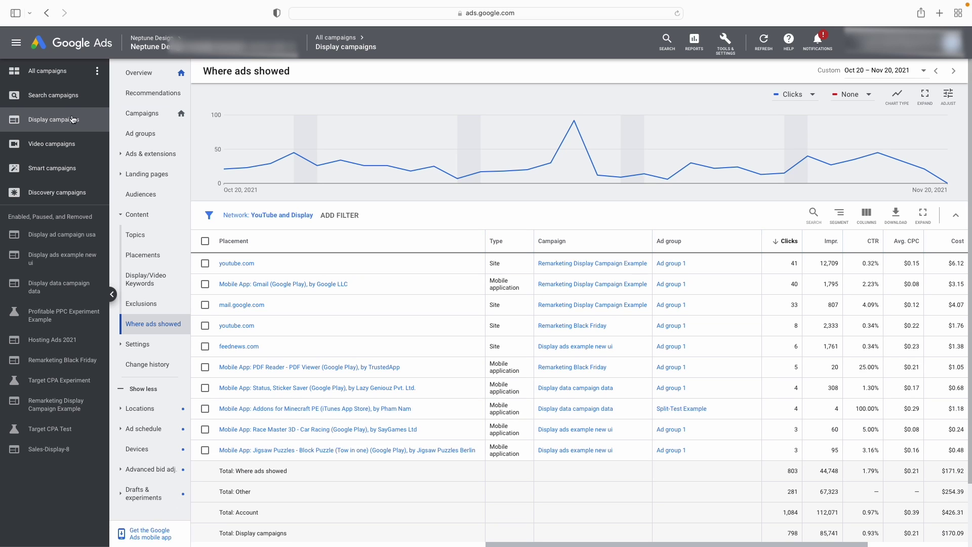
click(66, 96)
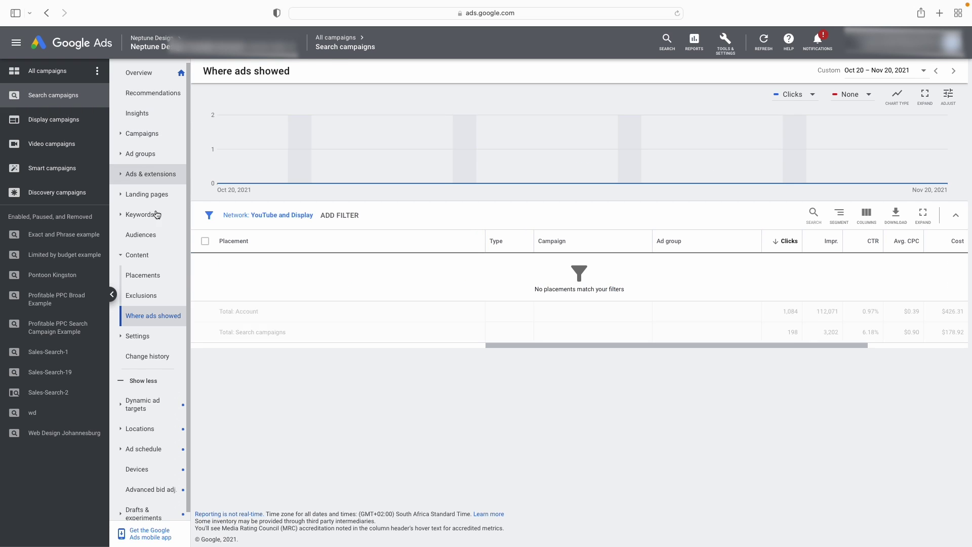
- Open the campaign-level Add negative keywords form above the Negative Keywords list of 12
click(156, 217)
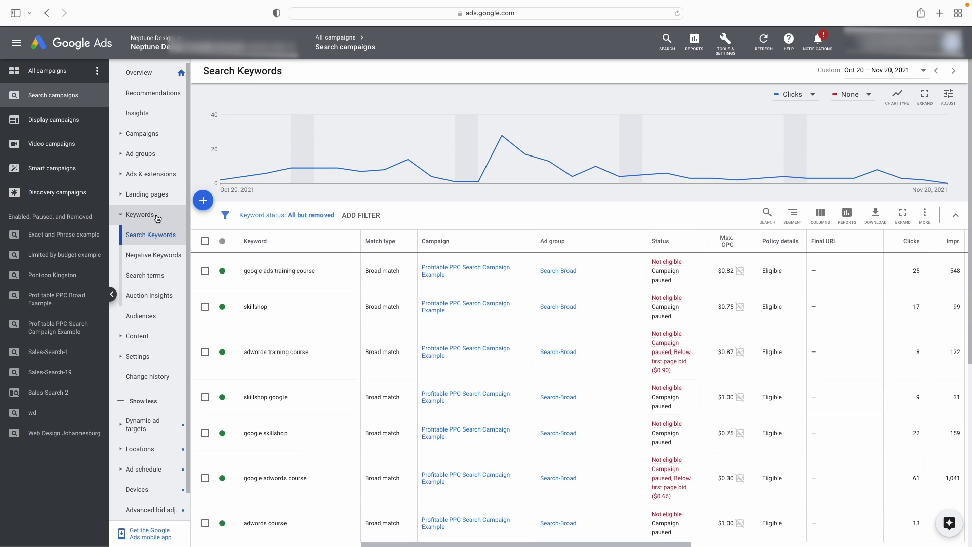
click(156, 262)
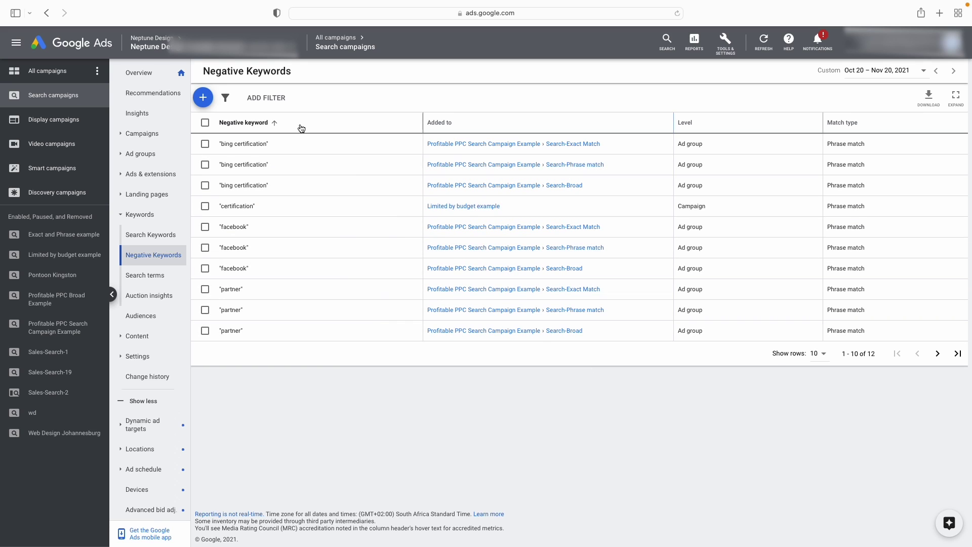
click(203, 98)
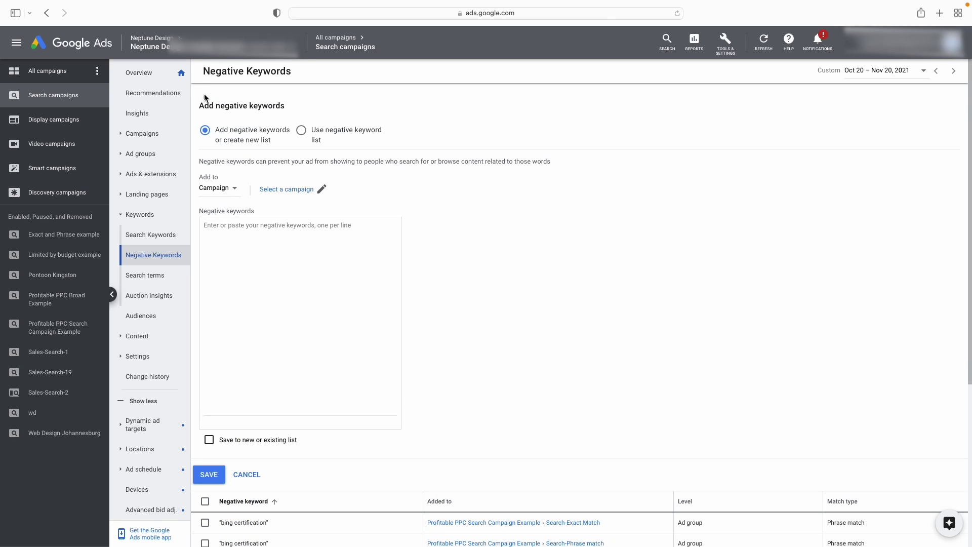
click(311, 272)
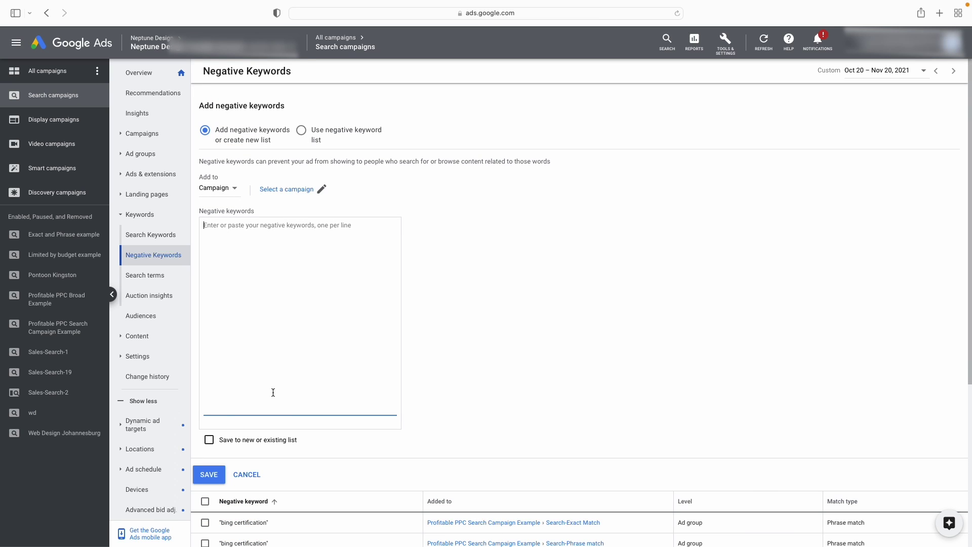